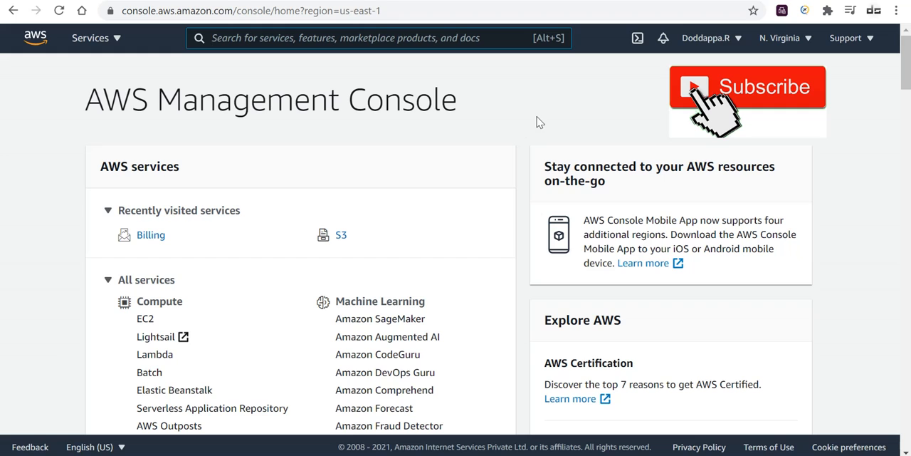
Open the S3 storage service and start creating a new bucket.
{"action": "left_click", "coordinate": [116, 40]}
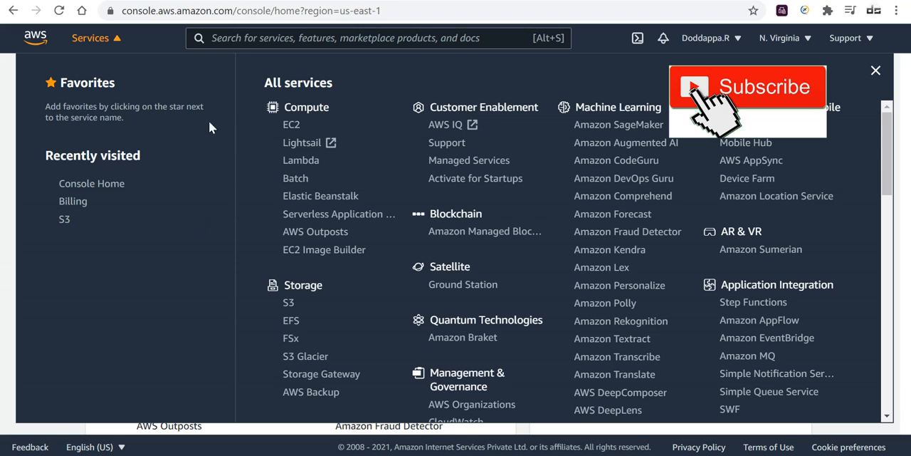
{"action": "scroll", "coordinate": [324, 217], "scroll_direction": "down", "scroll_amount": 1}
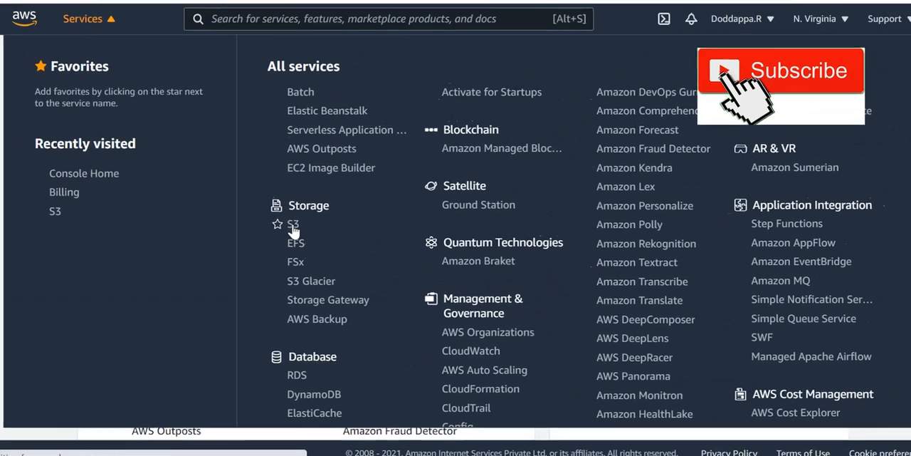
{"action": "left_click", "coordinate": [389, 77]}
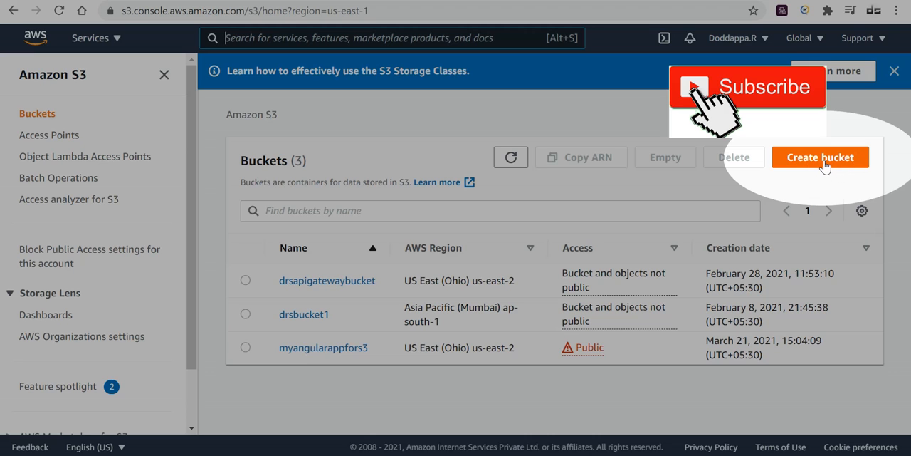
{"action": "left_click", "coordinate": [828, 158]}
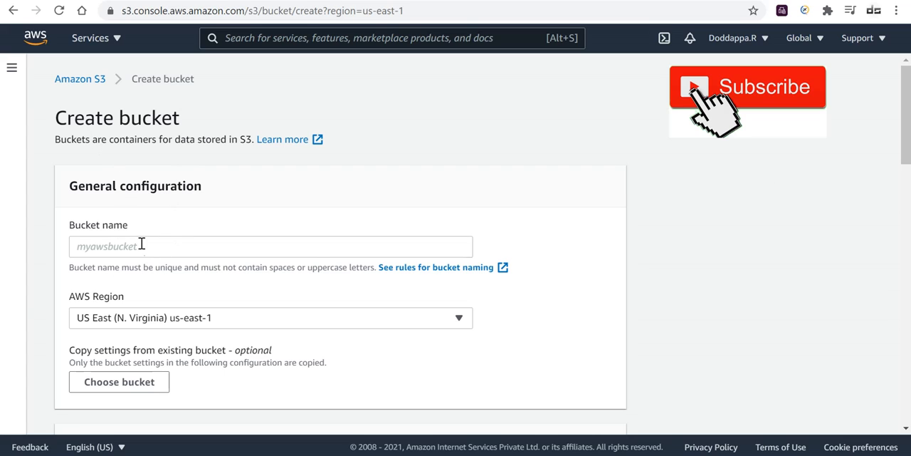
Name the new bucket dtechxperts3bucket1.
{"action": "left_click", "coordinate": [246, 246]}
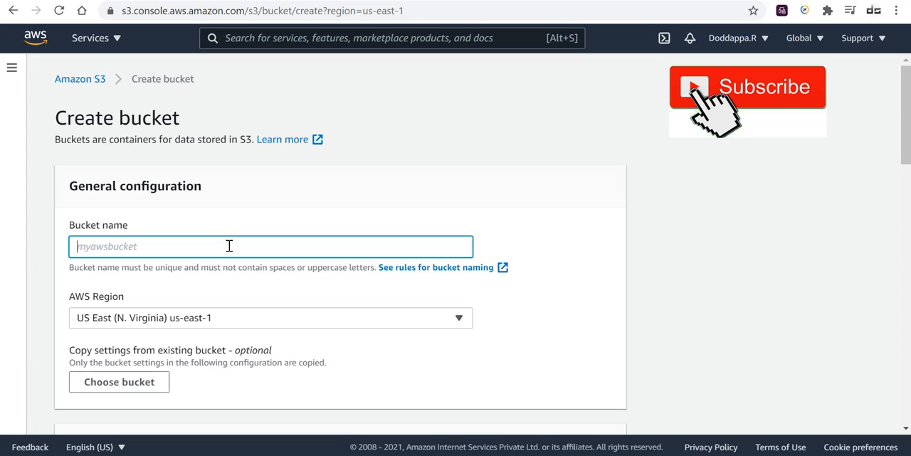
{"action": "type", "text": "dtechxpert"}
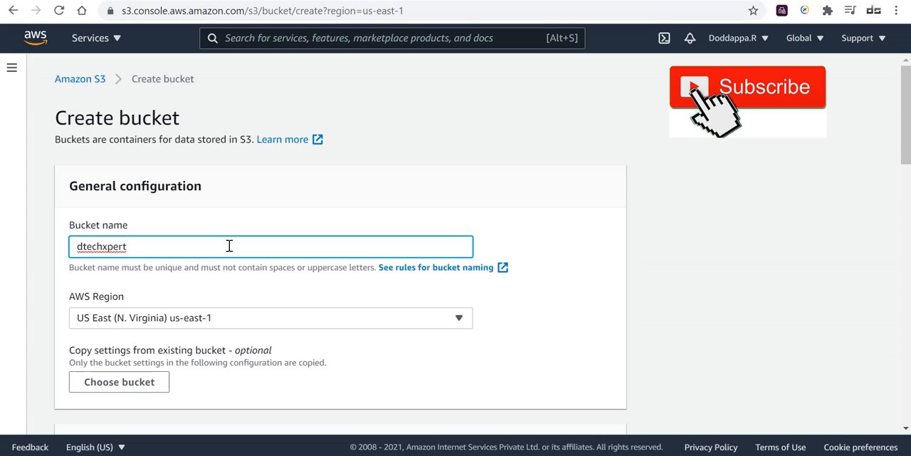
{"action": "type", "text": "s3bucket"}
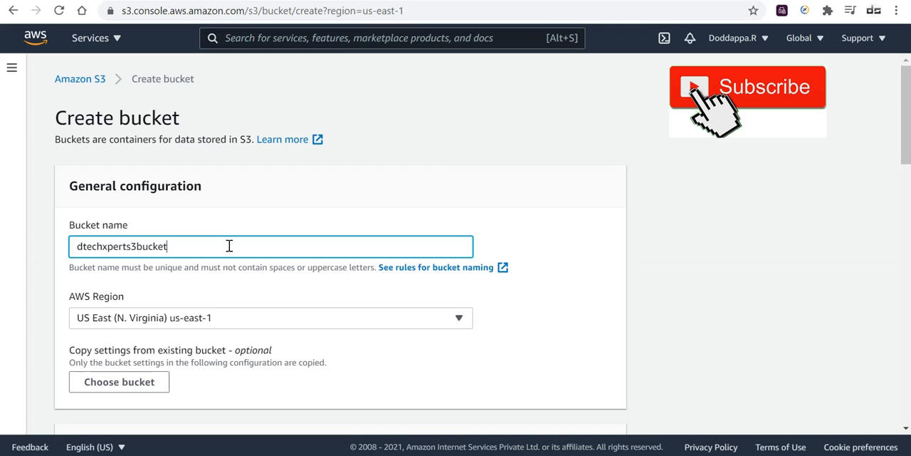
{"action": "type", "text": "1"}
Create the bucket with the default region, public access, versioning, tag and encryption settings.
{"action": "scroll", "coordinate": [242, 246], "scroll_direction": "down", "scroll_amount": 1}
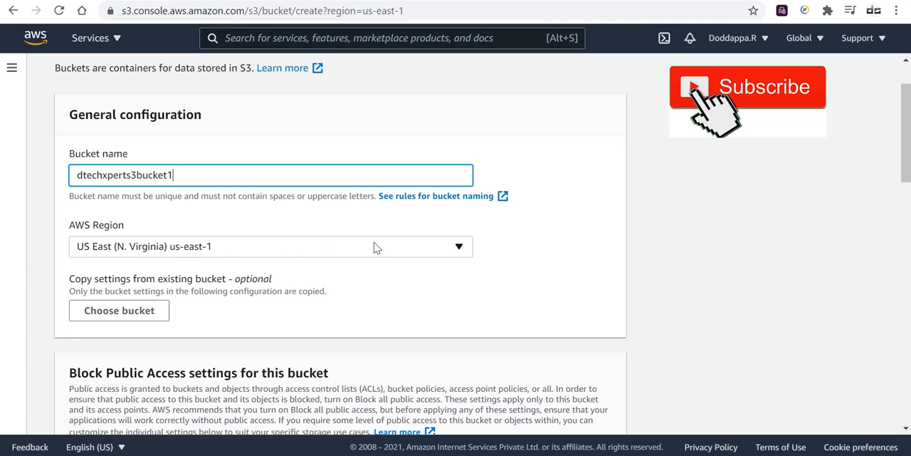
{"action": "scroll", "coordinate": [327, 267], "scroll_direction": "down", "scroll_amount": 1}
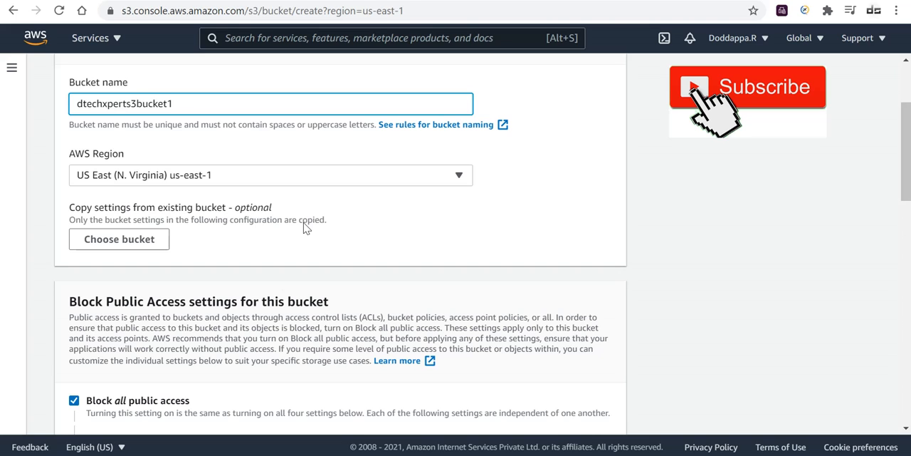
{"action": "scroll", "coordinate": [257, 242], "scroll_direction": "down", "scroll_amount": 3}
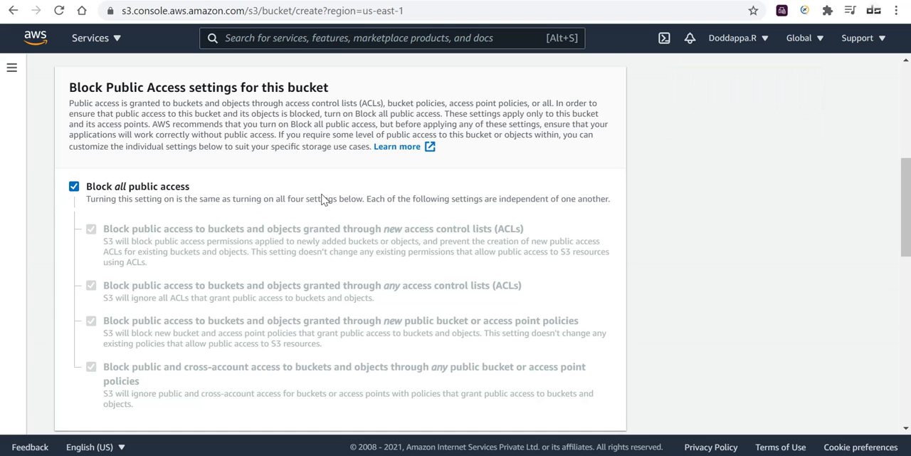
{"action": "scroll", "coordinate": [343, 199], "scroll_direction": "down", "scroll_amount": 3}
{"action": "scroll", "coordinate": [345, 206], "scroll_direction": "down", "scroll_amount": 1}
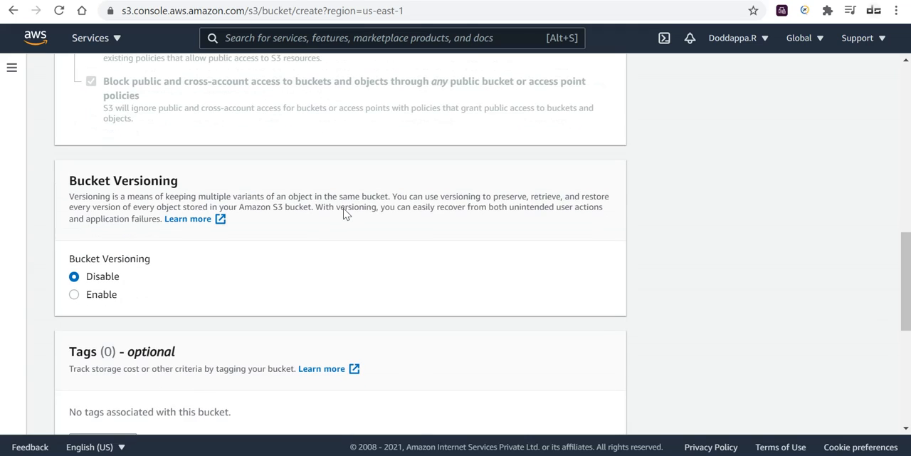
{"action": "scroll", "coordinate": [343, 214], "scroll_direction": "down", "scroll_amount": 1}
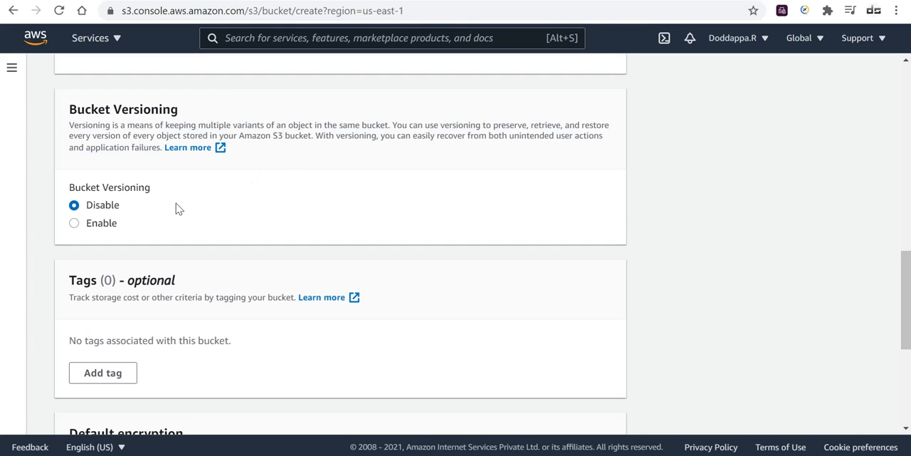
{"action": "scroll", "coordinate": [348, 210], "scroll_direction": "down", "scroll_amount": 3}
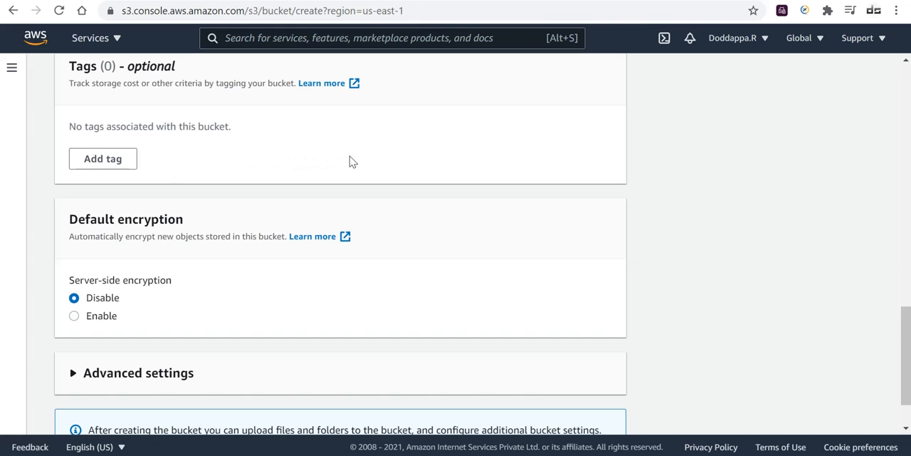
{"action": "scroll", "coordinate": [354, 161], "scroll_direction": "down", "scroll_amount": 1}
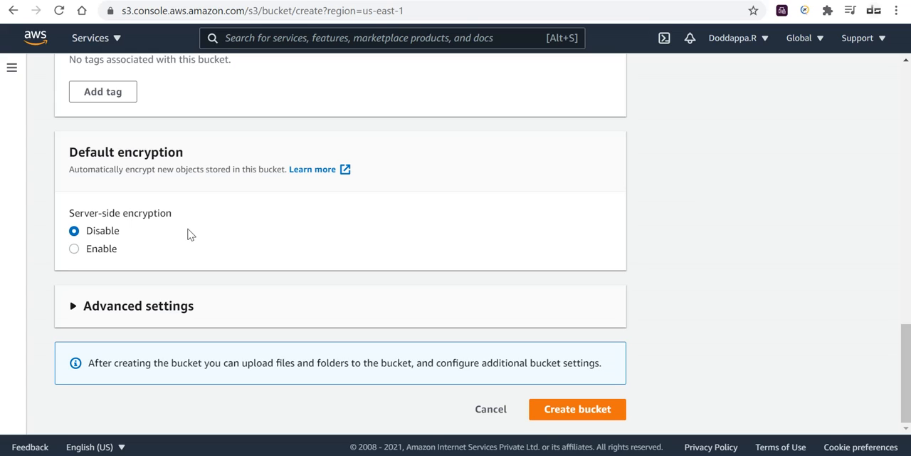
{"action": "left_click", "coordinate": [593, 415]}
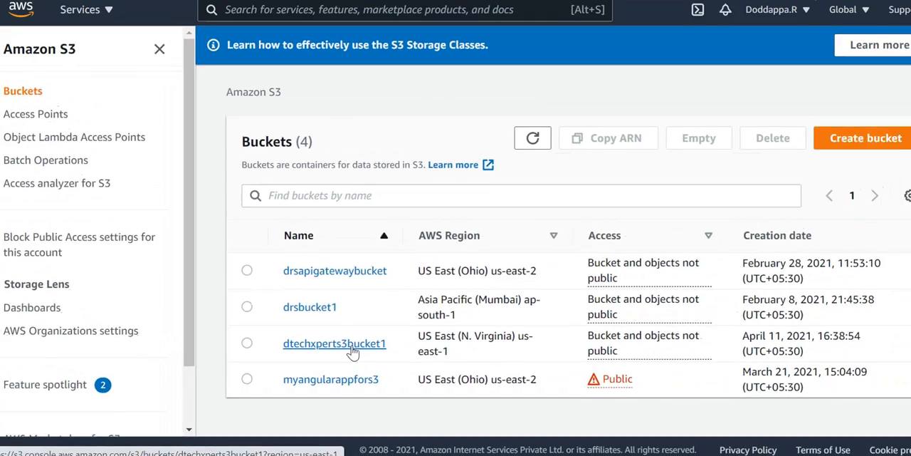
Open the dtechxperts3bucket1 bucket and add the file SampleFileforS3 from the AWS > S3 folder to a new upload.
{"action": "left_click", "coordinate": [445, 273]}
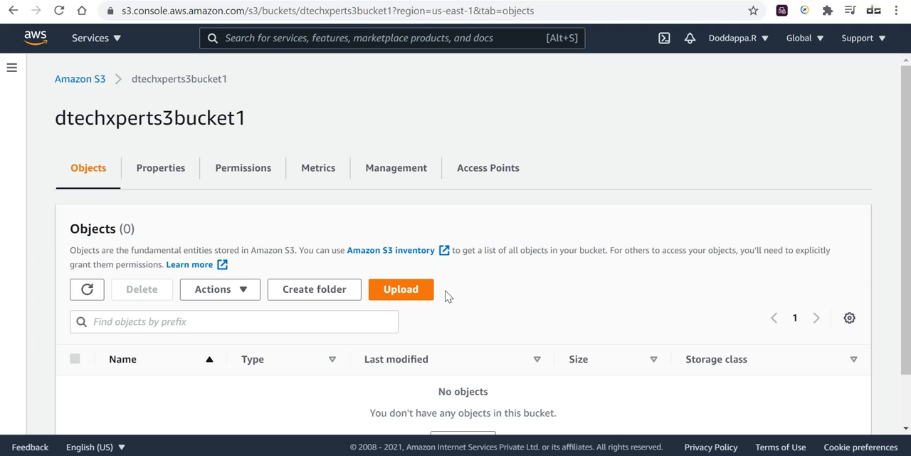
{"action": "left_click", "coordinate": [400, 290]}
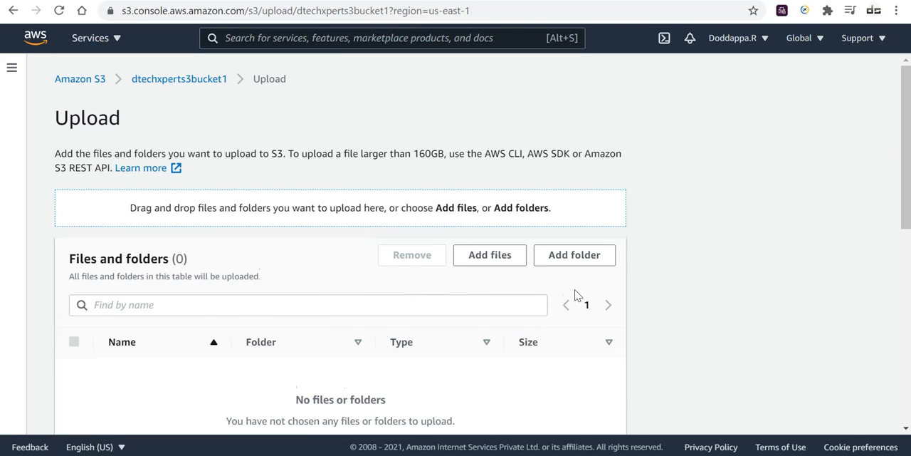
{"action": "scroll", "coordinate": [577, 296], "scroll_direction": "down", "scroll_amount": 1}
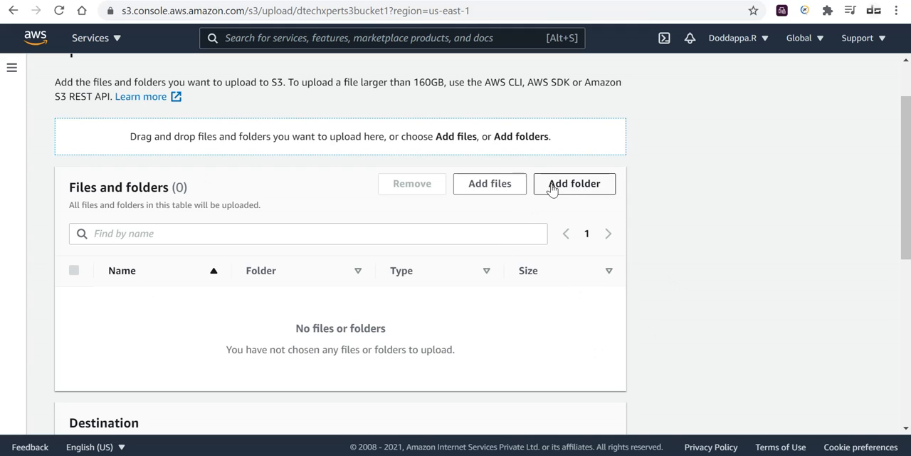
{"action": "left_click", "coordinate": [501, 190]}
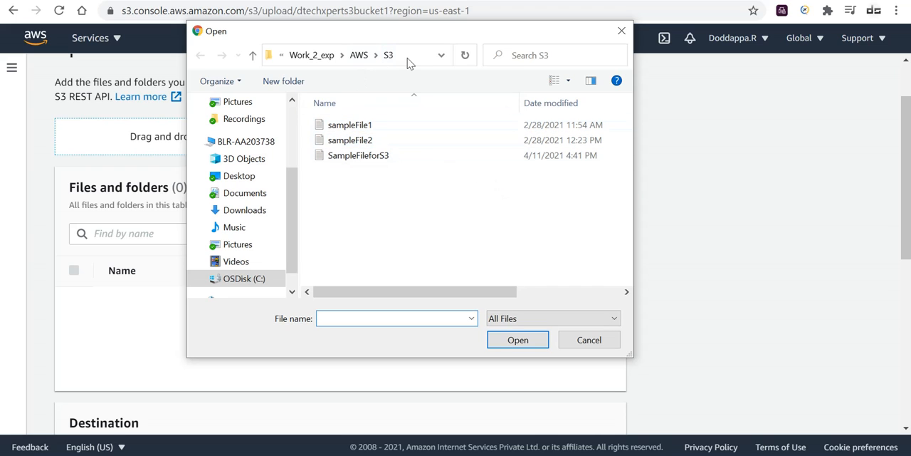
{"action": "left_click", "coordinate": [384, 157]}
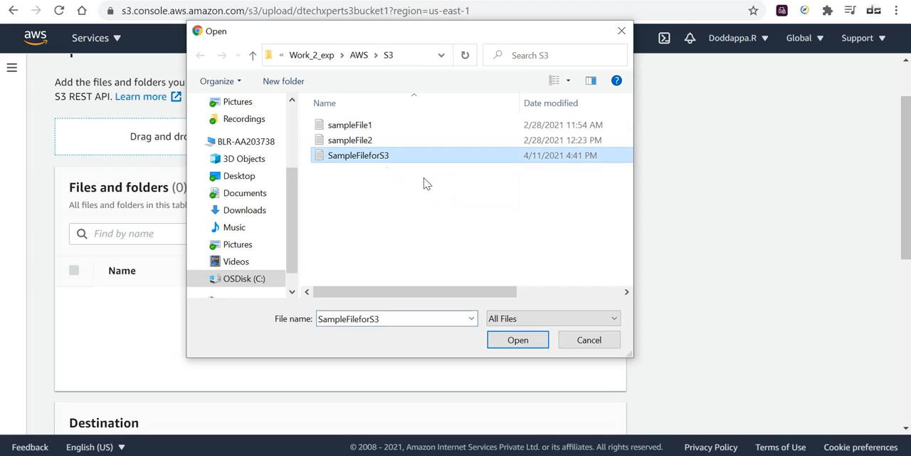
{"action": "left_click", "coordinate": [535, 344]}
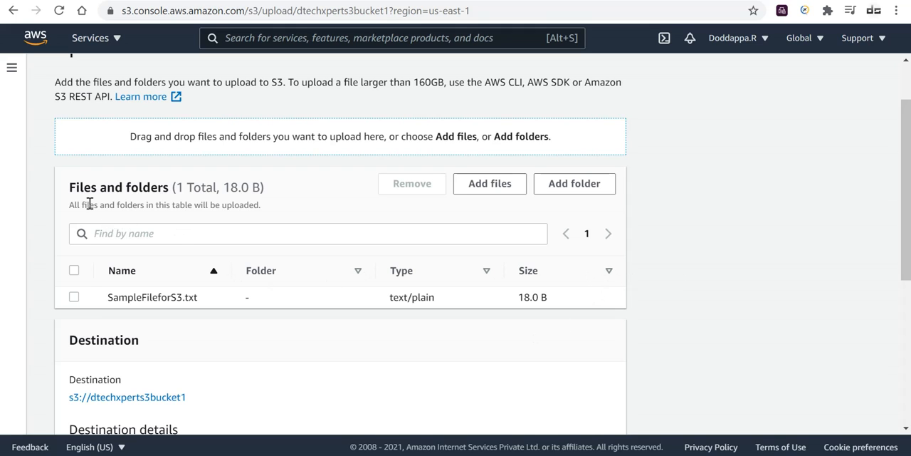
Upload SampleFileforS3.txt to the bucket with the default destination settings and close the upload status page.
{"action": "scroll", "coordinate": [159, 330], "scroll_direction": "down", "scroll_amount": 1}
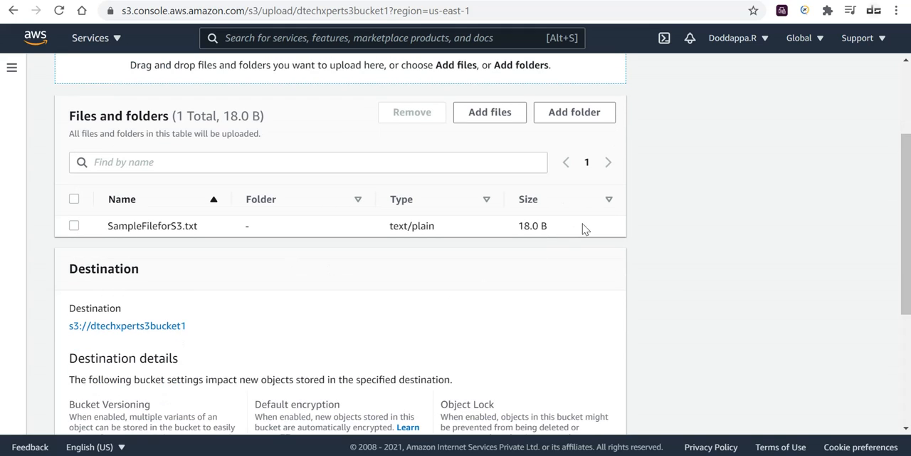
{"action": "scroll", "coordinate": [498, 295], "scroll_direction": "down", "scroll_amount": 1}
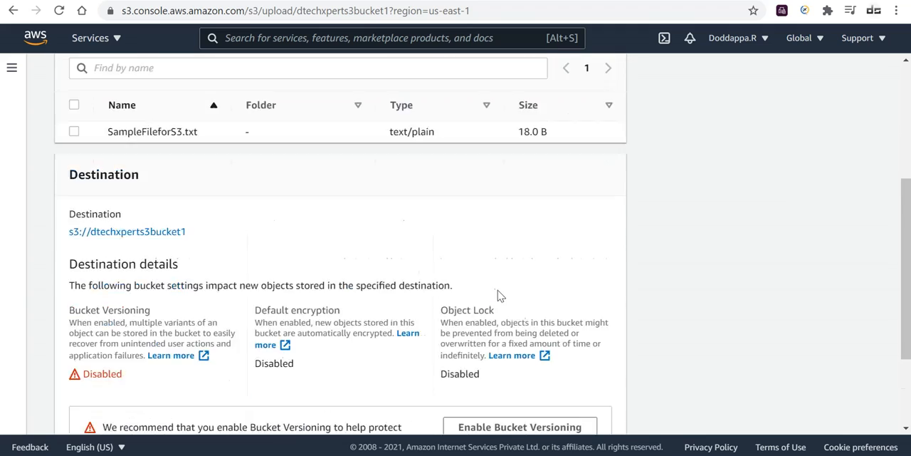
{"action": "scroll", "coordinate": [499, 296], "scroll_direction": "down", "scroll_amount": 2}
{"action": "left_click", "coordinate": [591, 420]}
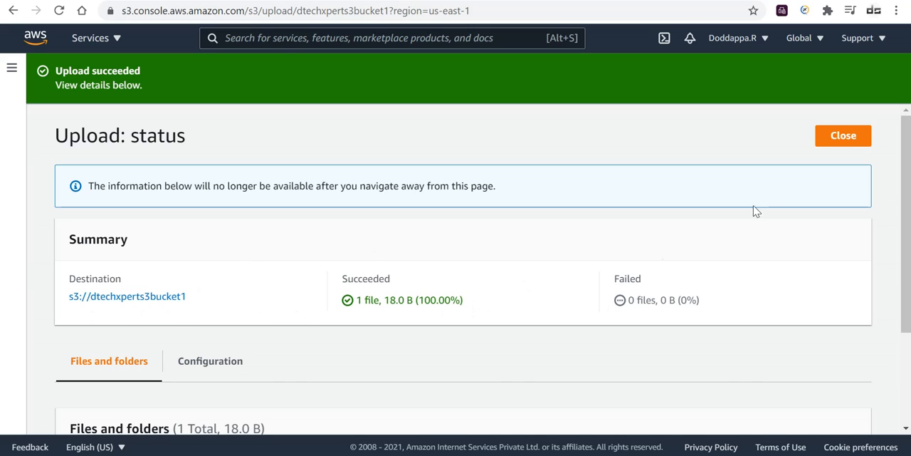
{"action": "left_click_drag", "start_coordinate": [155, 79], "coordinate": [56, 68]}
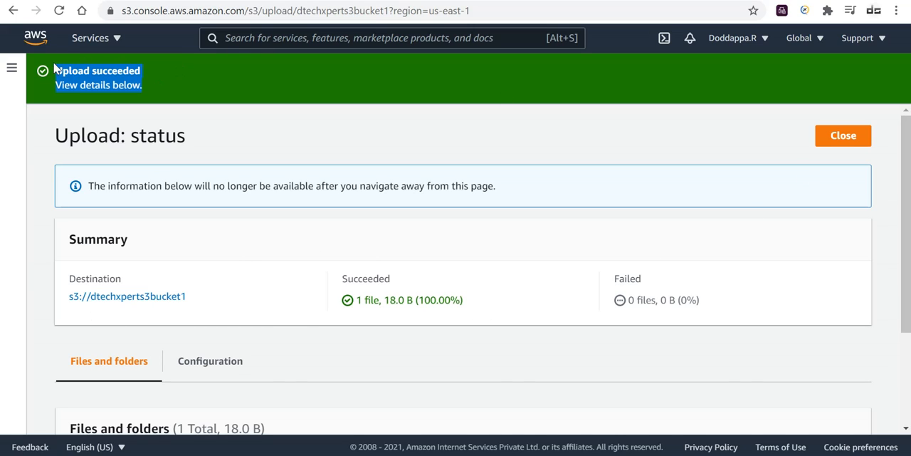
{"action": "left_click", "coordinate": [844, 133]}
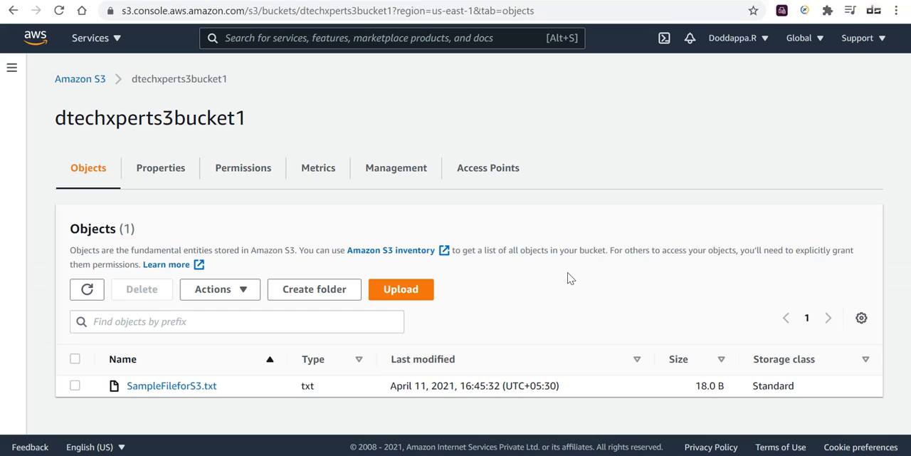
Download SampleFileforS3.txt from the bucket's object list.
{"action": "left_click", "coordinate": [74, 385]}
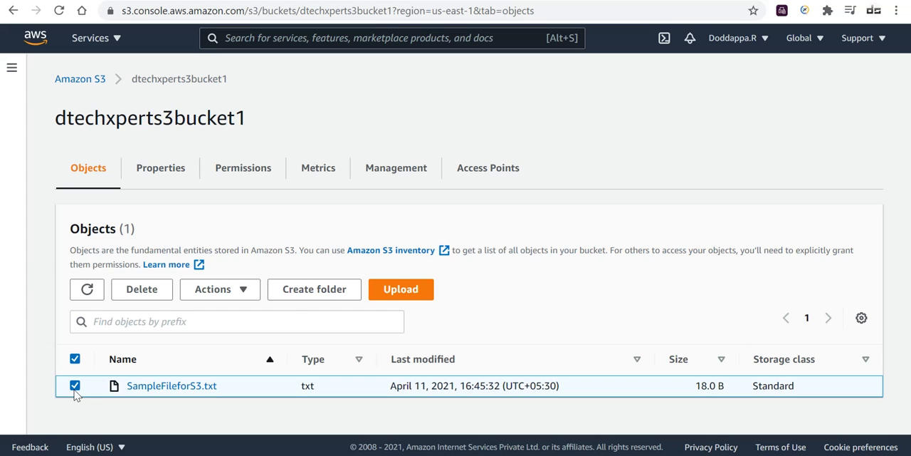
{"action": "left_click", "coordinate": [245, 294]}
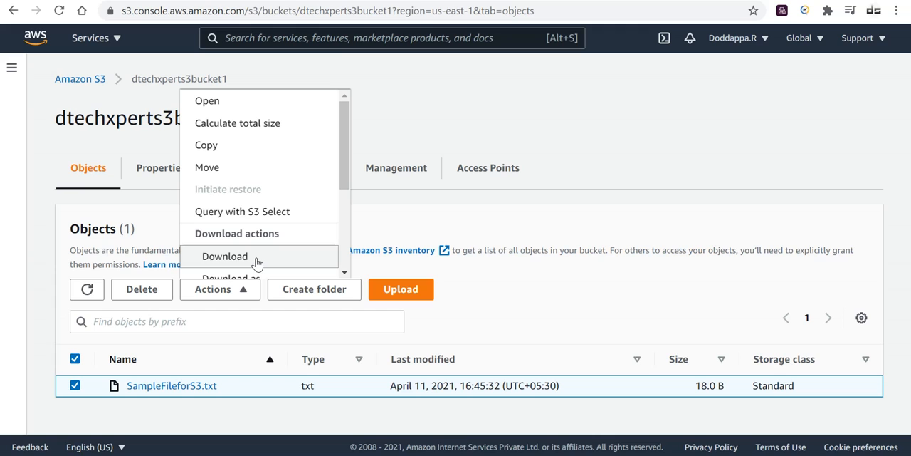
{"action": "left_click", "coordinate": [257, 264]}
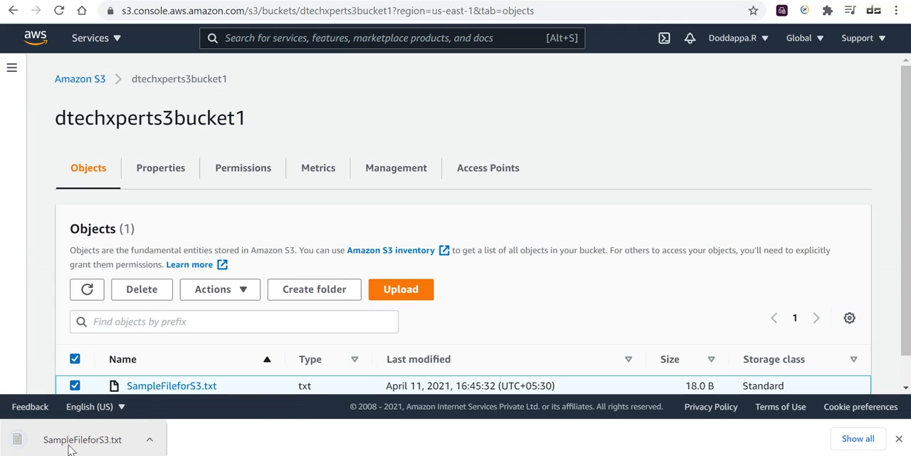
Open the downloaded SampleFileforS3.txt in Notepad to check its content, and close it again.
{"action": "left_click", "coordinate": [103, 440]}
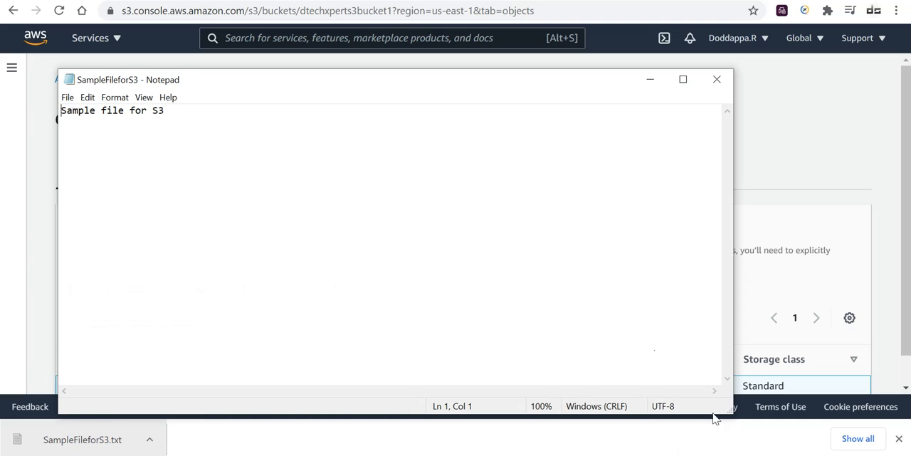
{"action": "left_click", "coordinate": [341, 159]}
{"action": "left_click", "coordinate": [716, 81]}
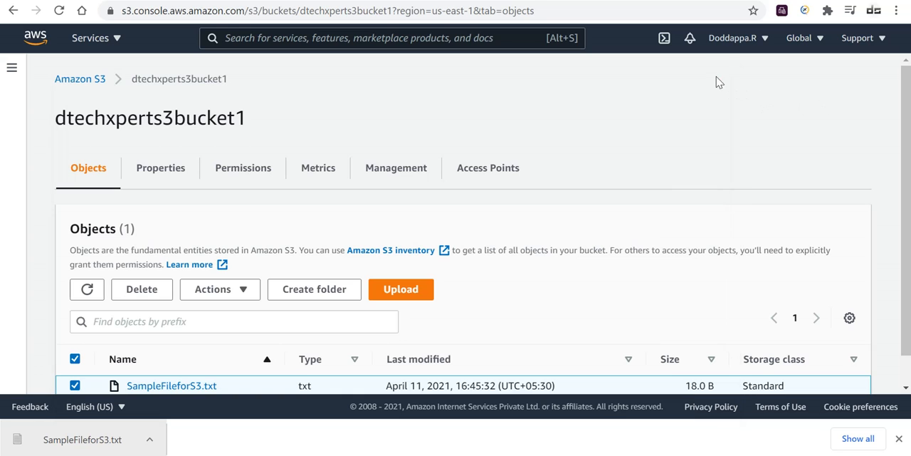
{"action": "scroll", "coordinate": [526, 288], "scroll_direction": "down", "scroll_amount": 1}
{"action": "scroll", "coordinate": [525, 291], "scroll_direction": "up", "scroll_amount": 1}
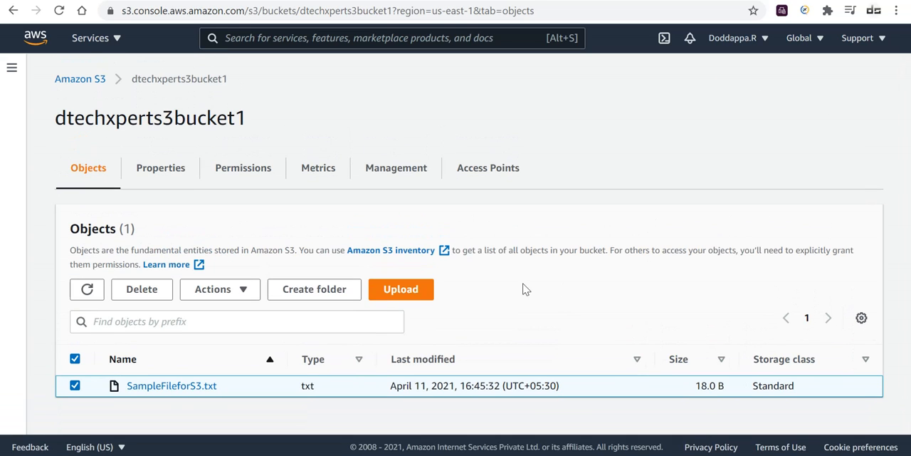
Delete SampleFileforS3.txt from the dtechxperts3bucket1 bucket, confirming the deletion with the text "permanently delete".
{"action": "left_click", "coordinate": [75, 385]}
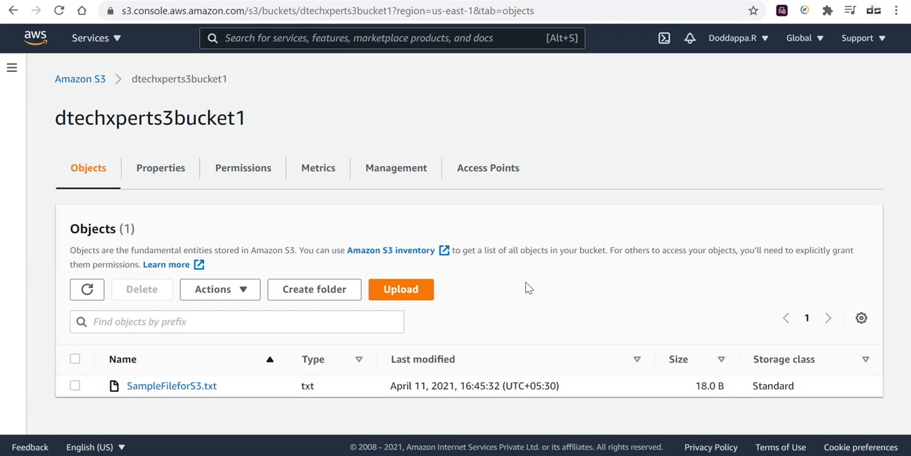
{"action": "left_click", "coordinate": [75, 385]}
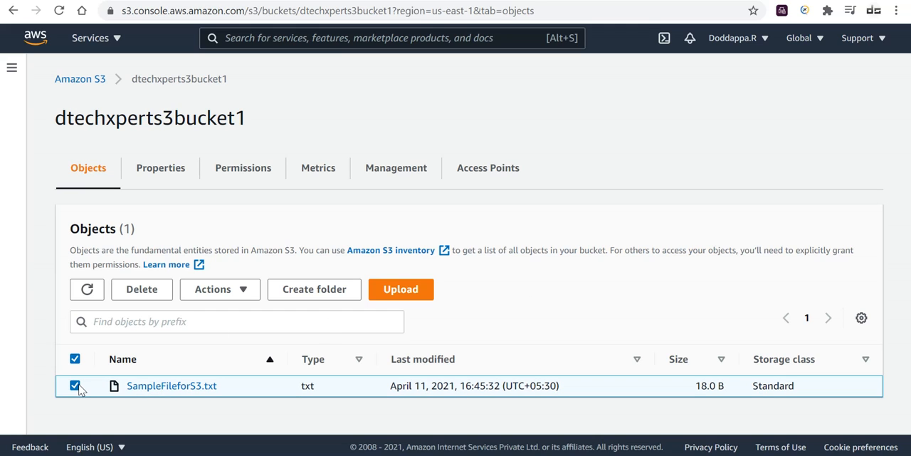
{"action": "left_click", "coordinate": [145, 293]}
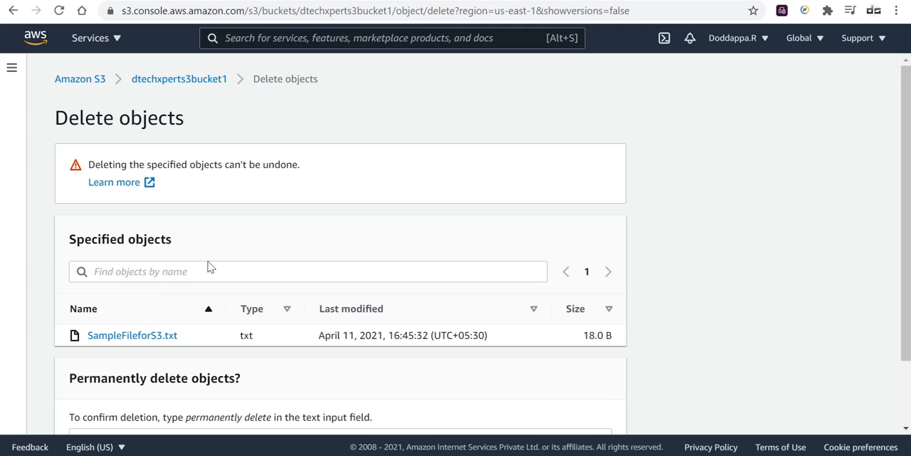
{"action": "scroll", "coordinate": [235, 299], "scroll_direction": "down", "scroll_amount": 2}
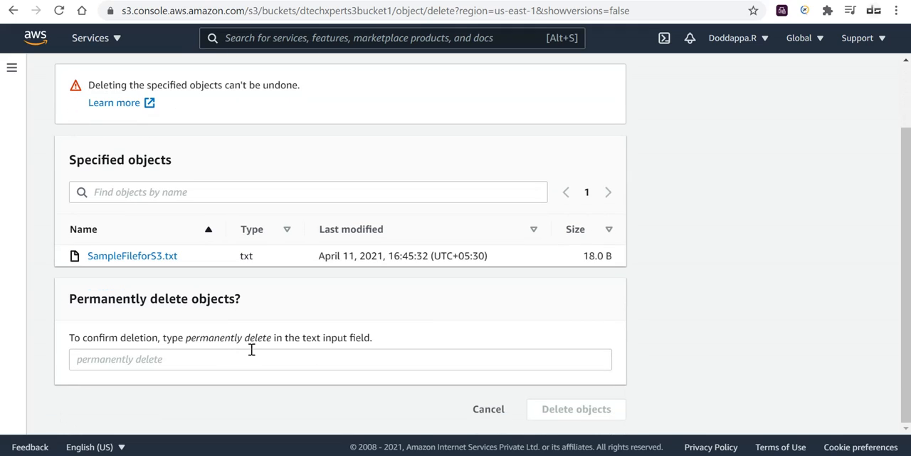
{"action": "left_click_drag", "start_coordinate": [268, 342], "coordinate": [187, 347]}
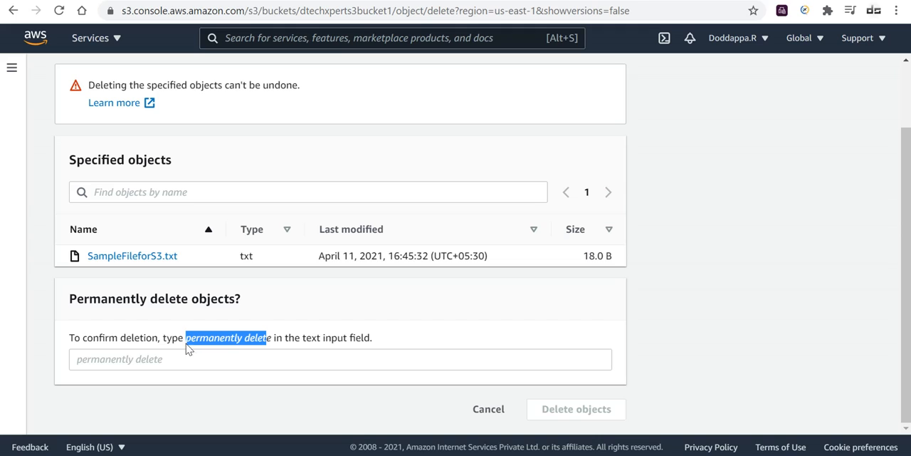
{"action": "key", "text": "ctrl+c"}
{"action": "left_click", "coordinate": [183, 358]}
{"action": "key", "text": "ctrl+v"}
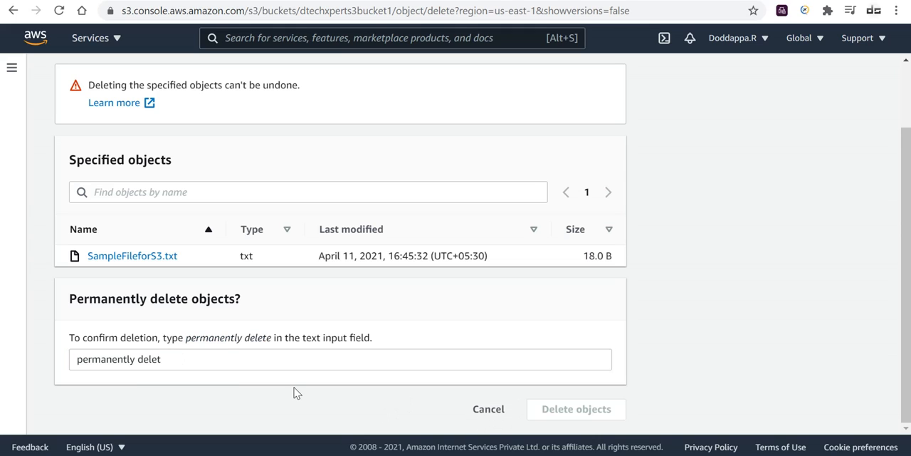
{"action": "left_click", "coordinate": [219, 361]}
{"action": "type", "text": "e"}
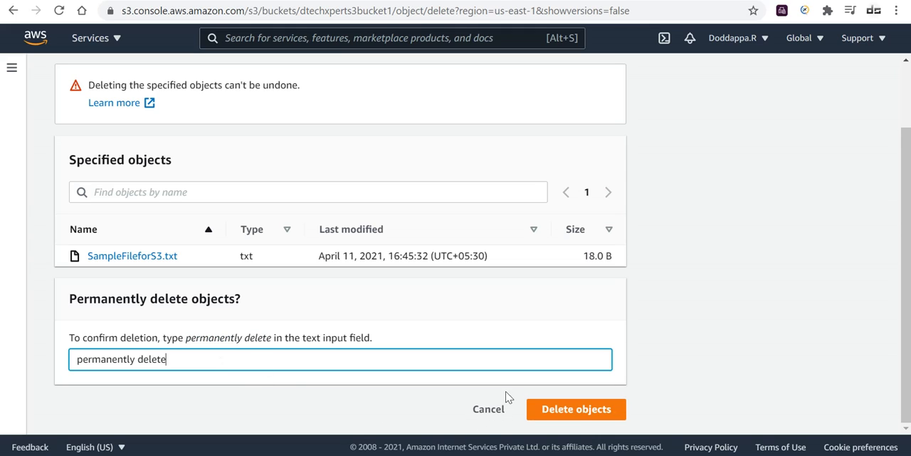
{"action": "left_click", "coordinate": [582, 409]}
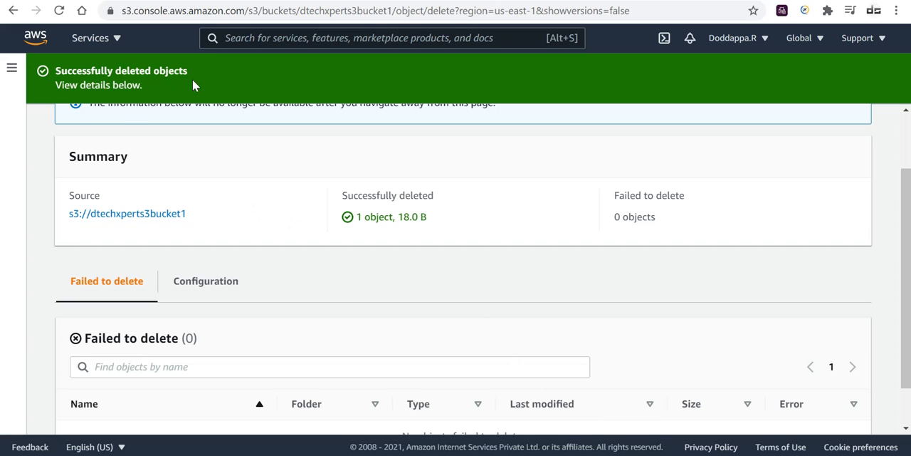
{"action": "scroll", "coordinate": [306, 227], "scroll_direction": "down", "scroll_amount": 1}
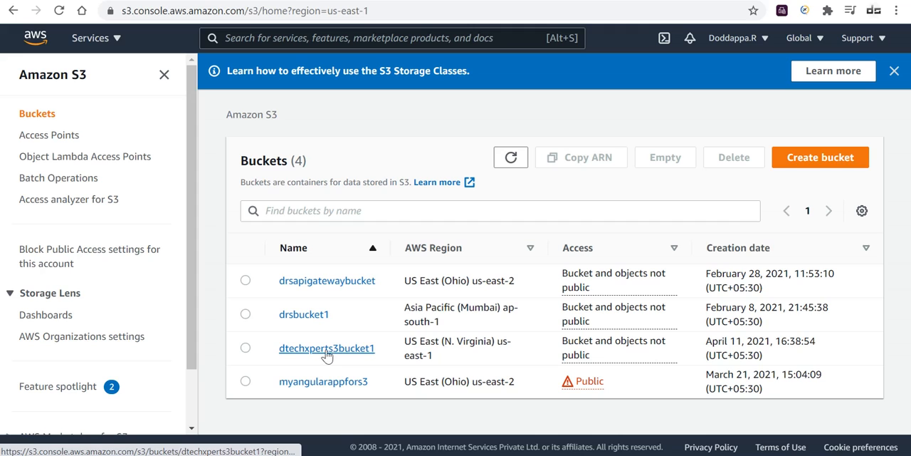
Delete the dtechxperts3bucket1 bucket from the bucket list, confirming with its name, and dismiss the notification banners.
{"action": "left_click", "coordinate": [246, 349]}
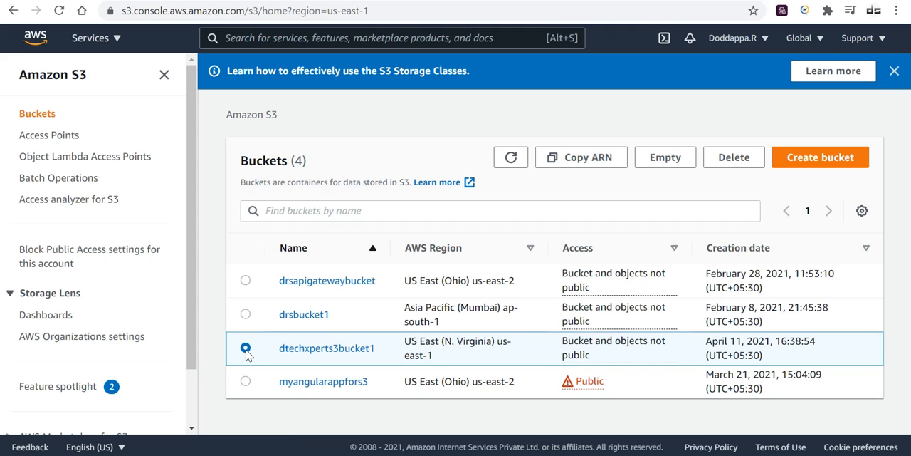
{"action": "left_click", "coordinate": [749, 165]}
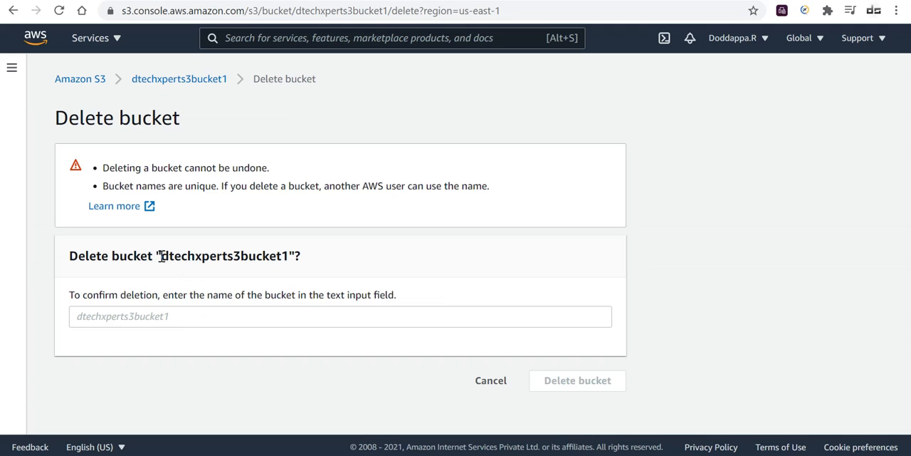
{"action": "left_click_drag", "start_coordinate": [161, 255], "coordinate": [290, 256]}
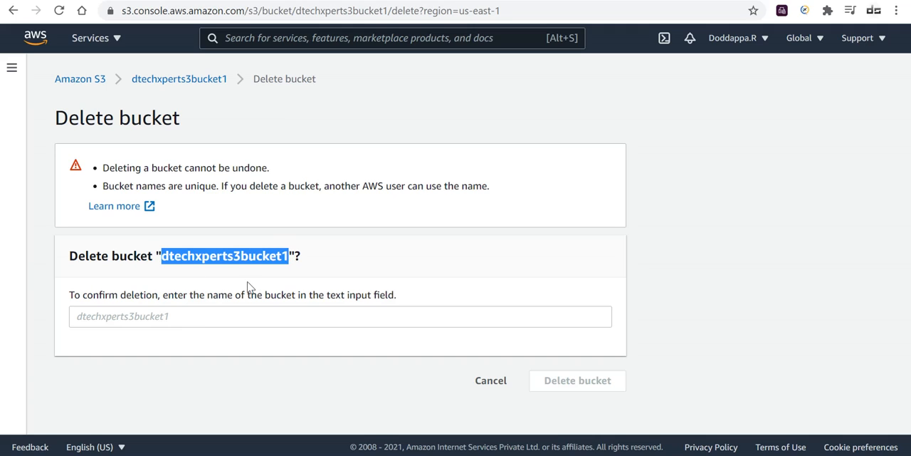
{"action": "left_click", "coordinate": [173, 315]}
{"action": "key", "text": "ctrl+v"}
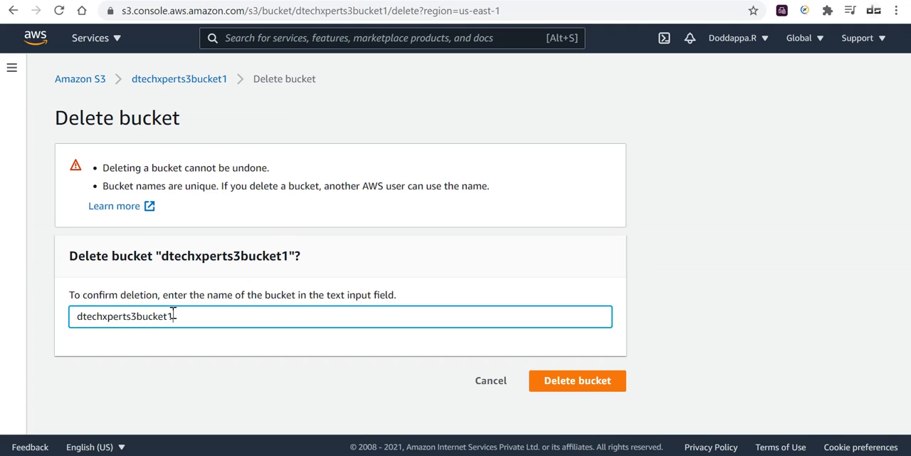
{"action": "left_click", "coordinate": [596, 385]}
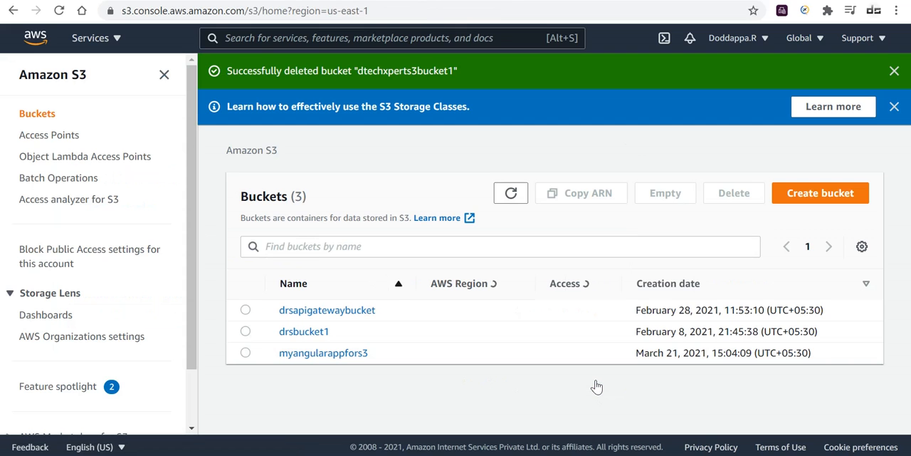
{"action": "left_click", "coordinate": [894, 106]}
{"action": "left_click", "coordinate": [894, 71]}
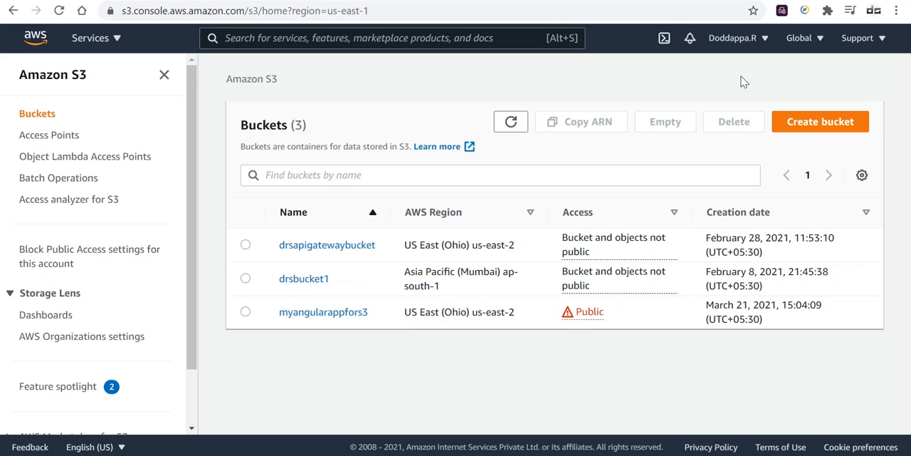